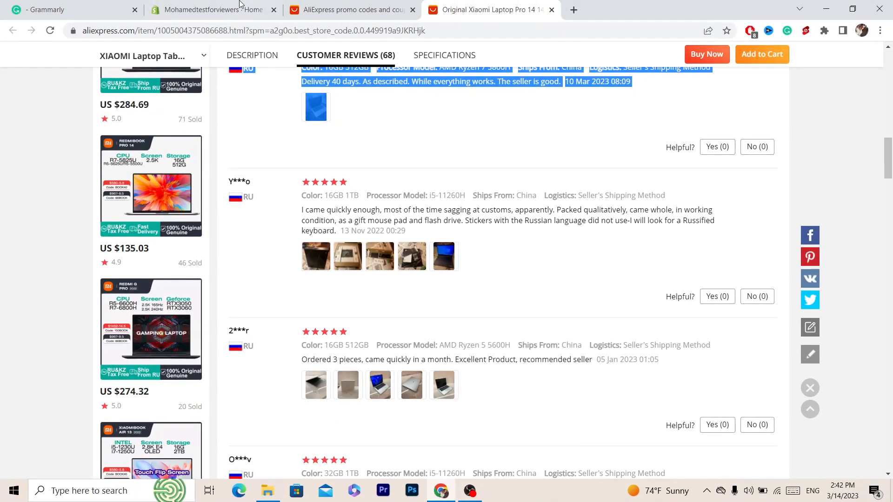
Switch to the Shopify store admin and search the Shopify App Store for "AliReviews".
left_click(241, 4)
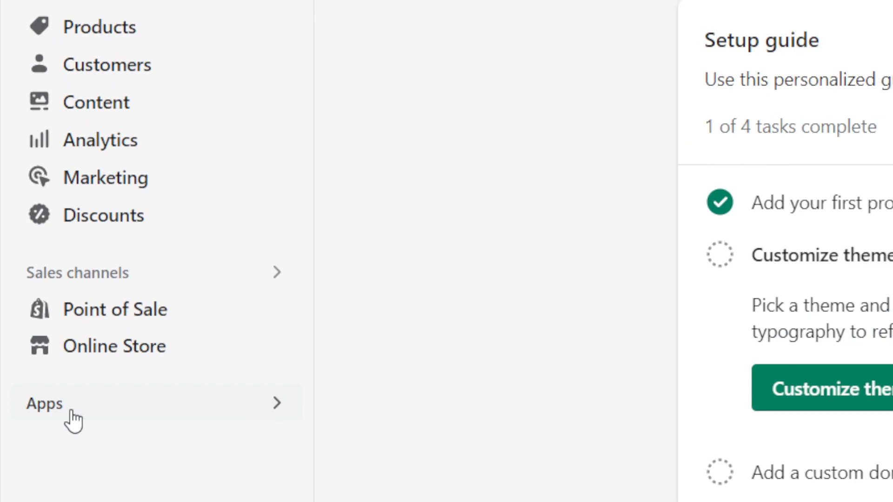
left_click(81, 417)
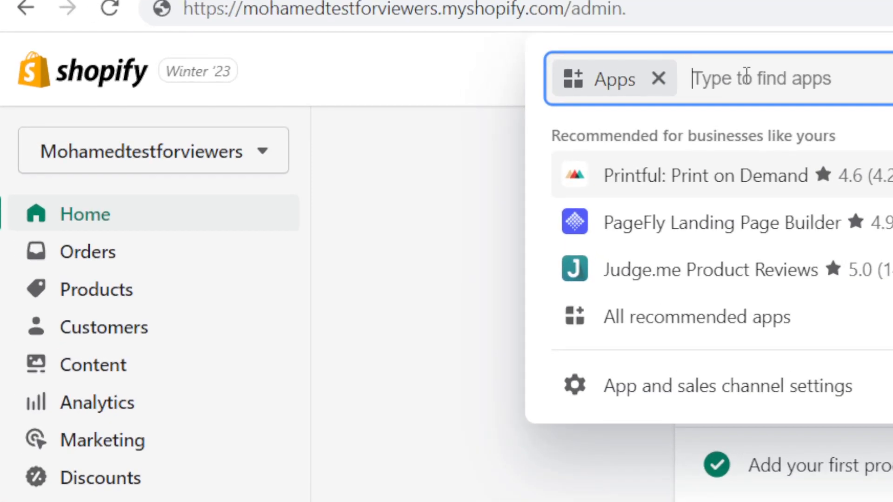
type("AliReviews")
double_click(802, 82)
left_click(358, 63)
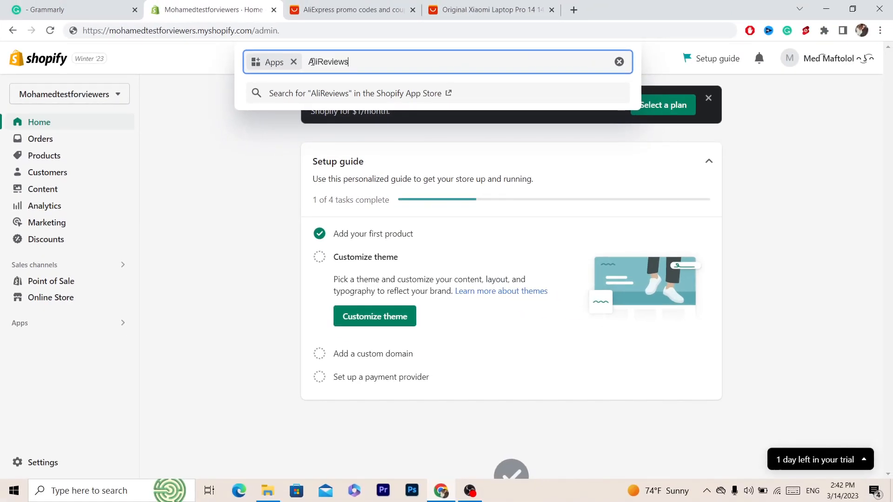
key("Return")
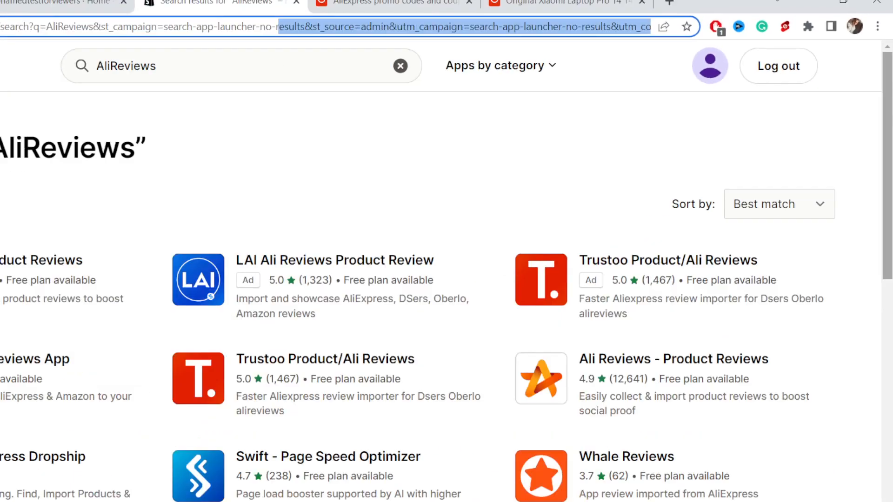
Open the "AliReviews: Ali Reviews App" listing by Zegsu and install the app on the store.
left_click_drag(888, 103, 892, 129)
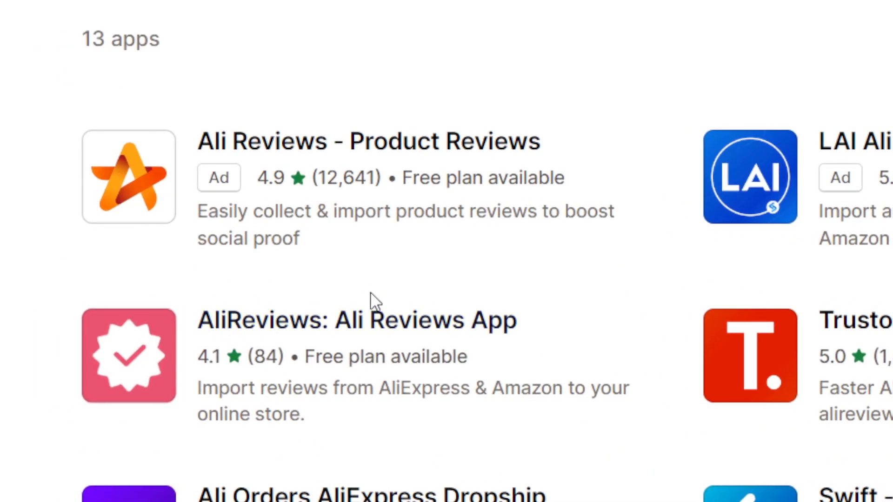
left_click(344, 316)
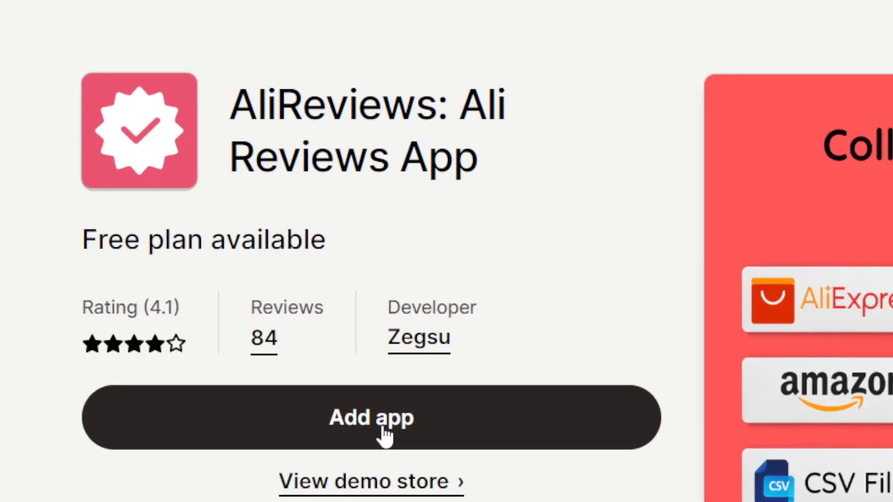
left_click(175, 278)
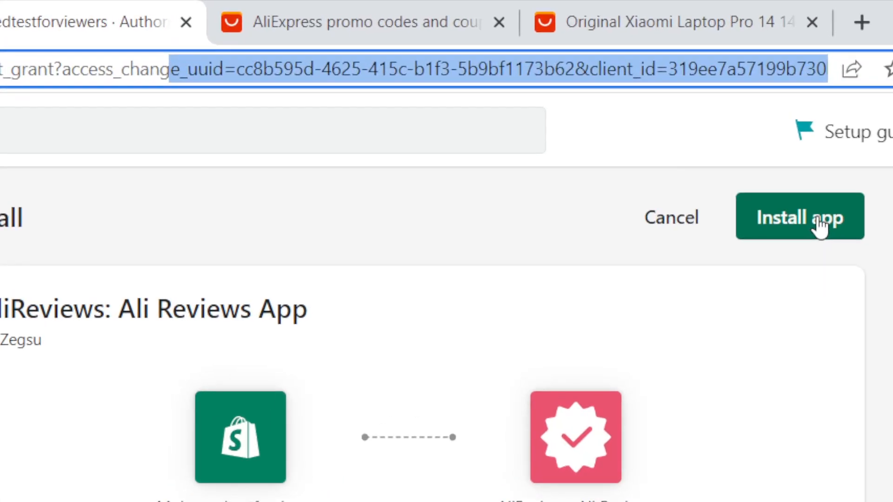
left_click(819, 226)
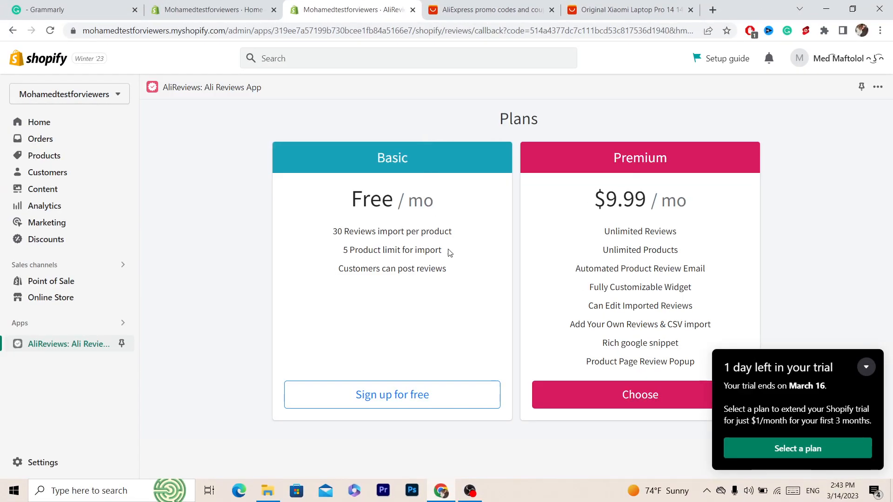
Review the features of the Basic plan and sign up for it for free.
double_click(406, 156)
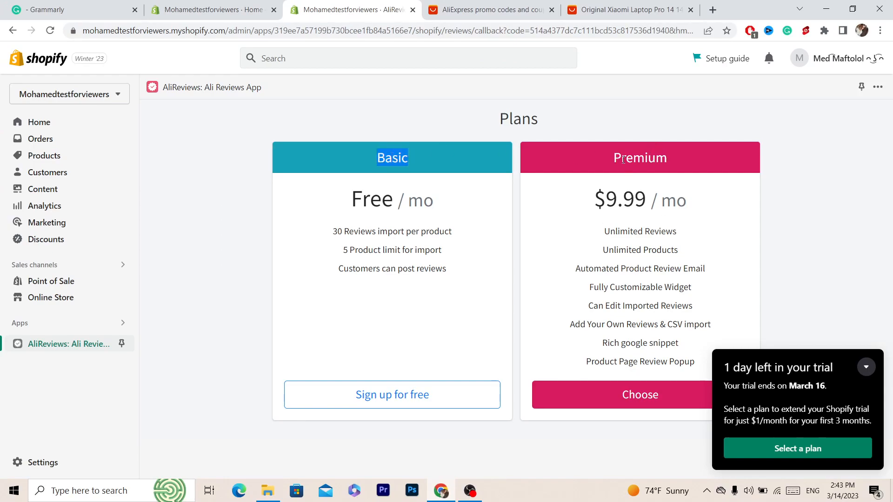
left_click(865, 367)
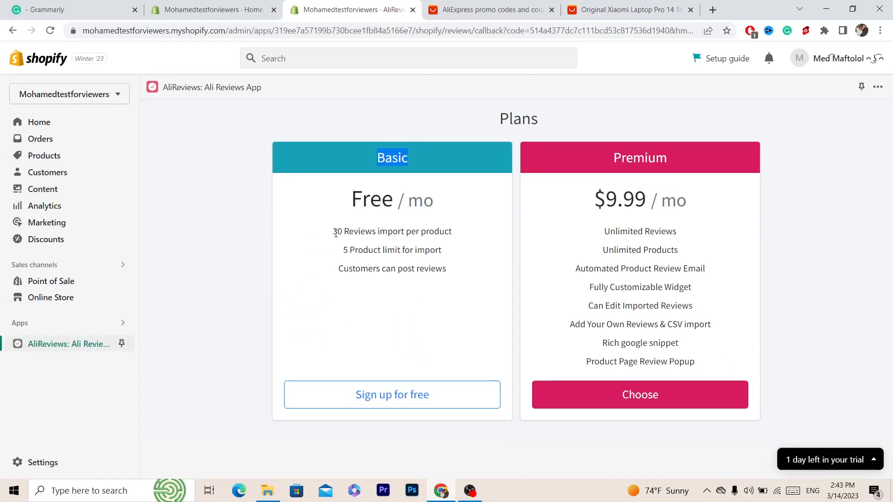
left_click_drag(39, 463, 327, 484)
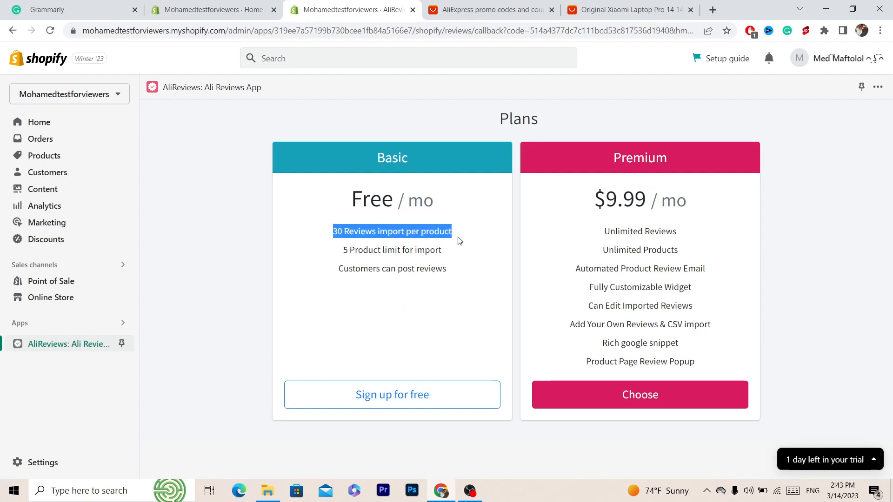
left_click_drag(327, 251, 448, 245)
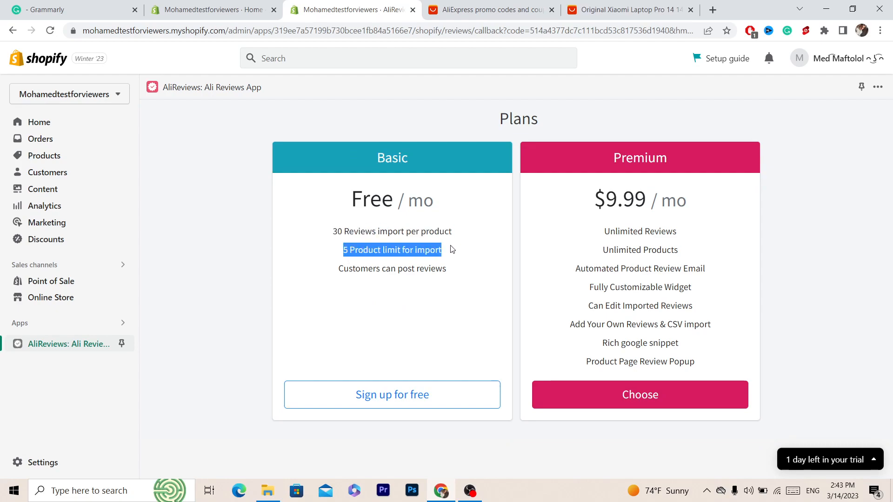
left_click_drag(338, 271, 418, 269)
left_click(411, 269)
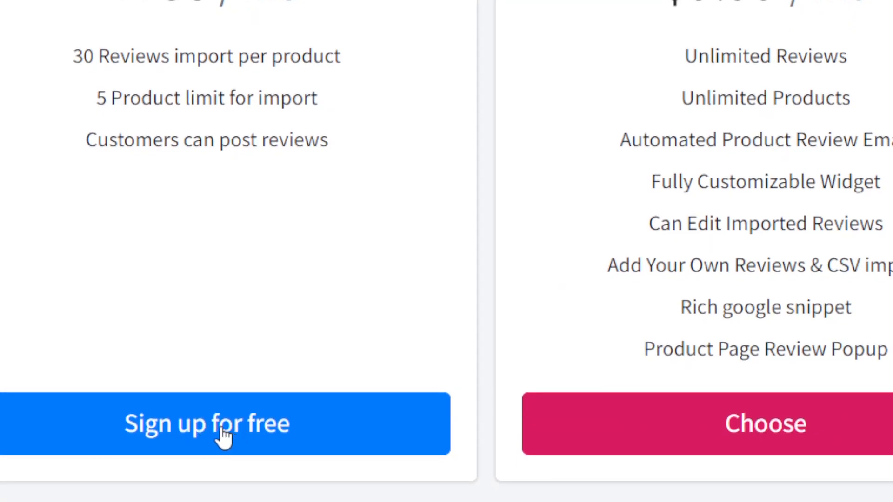
left_click(206, 431)
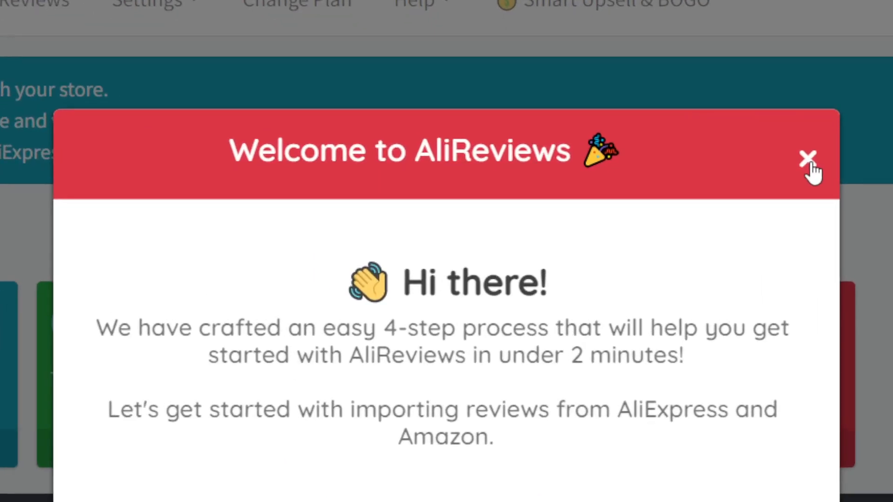
Dismiss the AliReviews welcome message and open the review import form for Test PRODUCT in Manage Reviews.
left_click(671, 189)
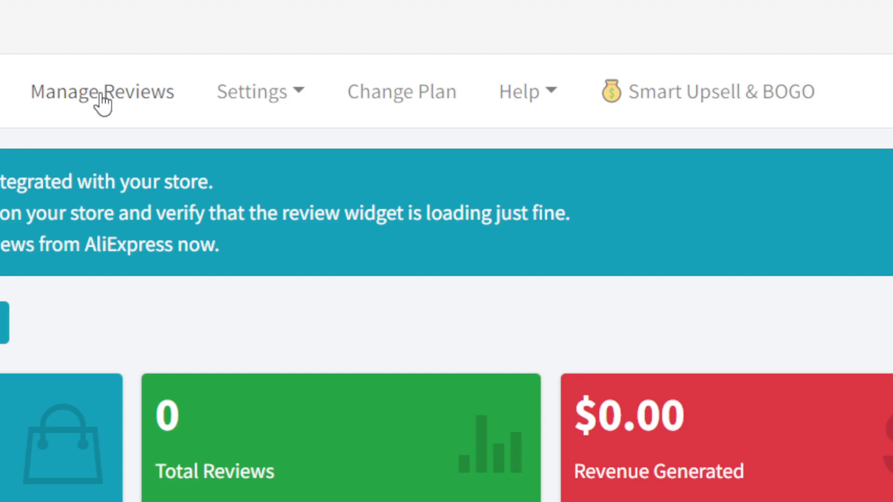
left_click(102, 103)
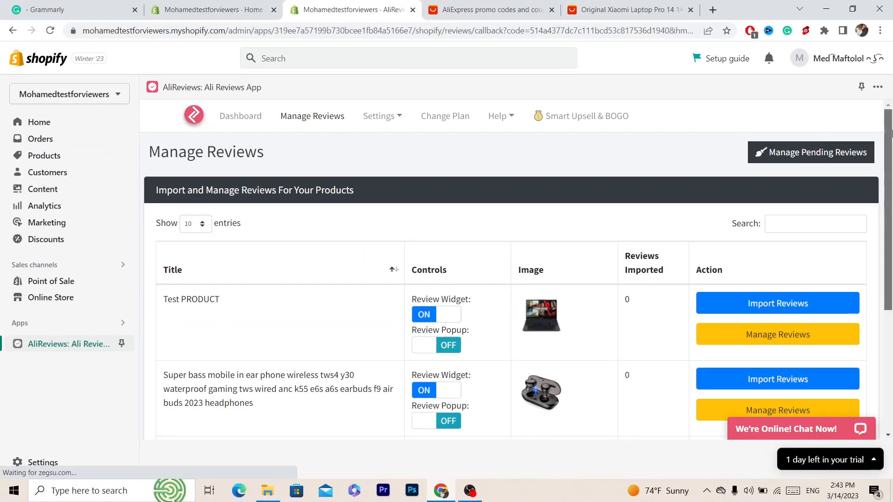
left_click_drag(891, 133, 891, 167)
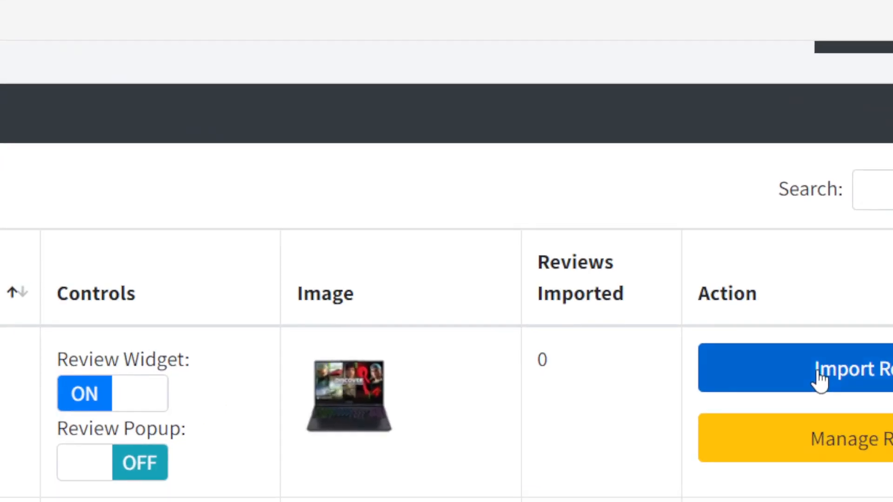
left_click(750, 250)
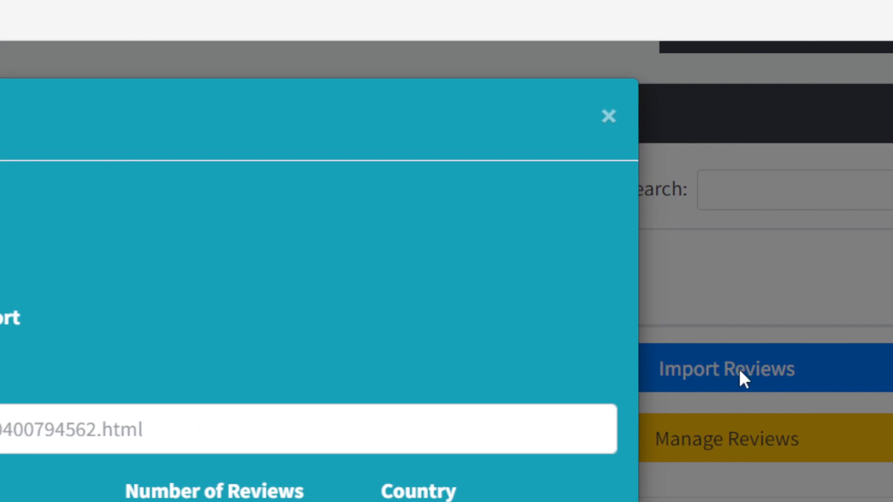
left_click(76, 425)
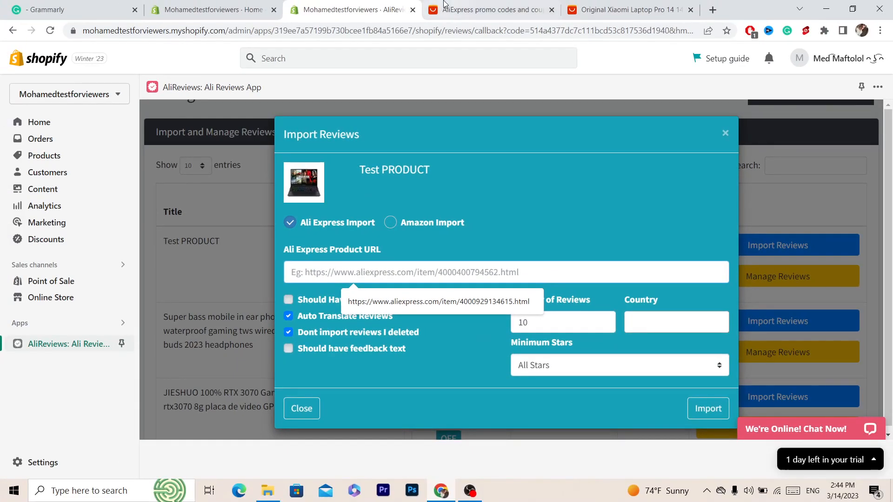
Switch to the AliExpress seller codes page and open the AILANG Double Flywheel men's watch product page.
left_click(465, 10)
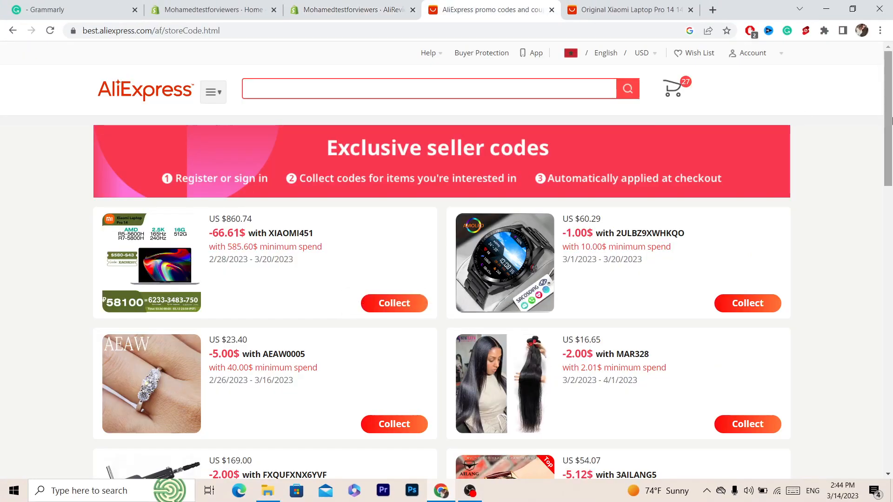
scroll(503, 176, "down", 7)
left_click(503, 176)
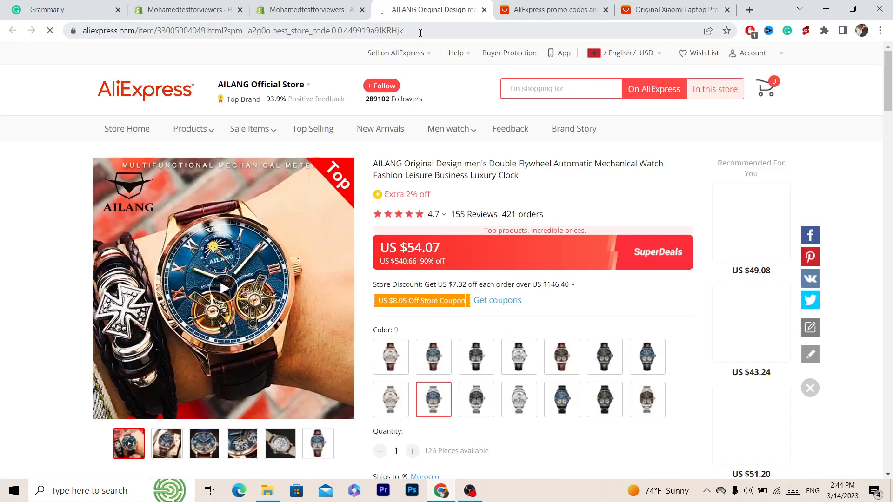
left_click(420, 33)
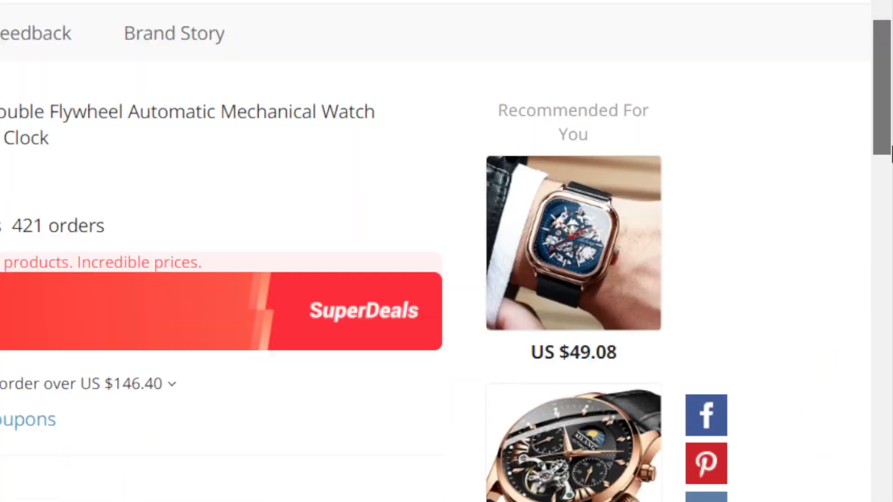
left_click_drag(892, 154, 891, 415)
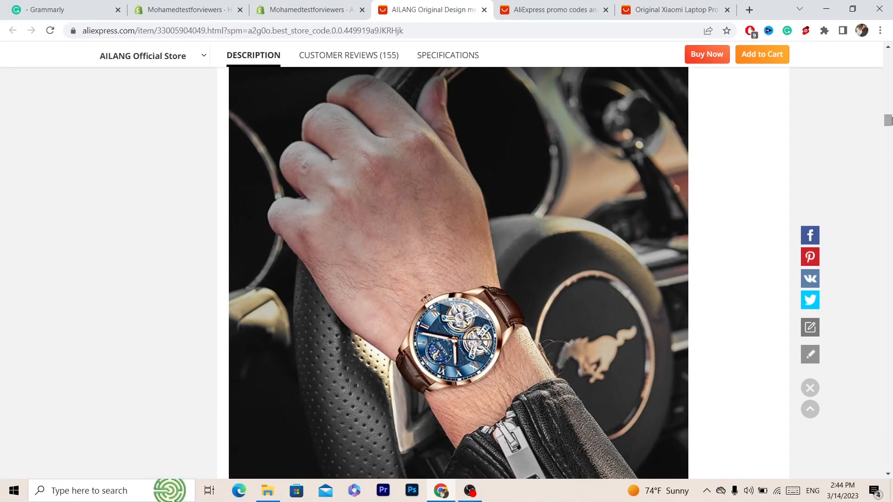
left_click_drag(891, 121, 891, 66)
Copy the watch page's web address and paste it as the Ali Express Product URL in Test PRODUCT's import form.
left_click(453, 26)
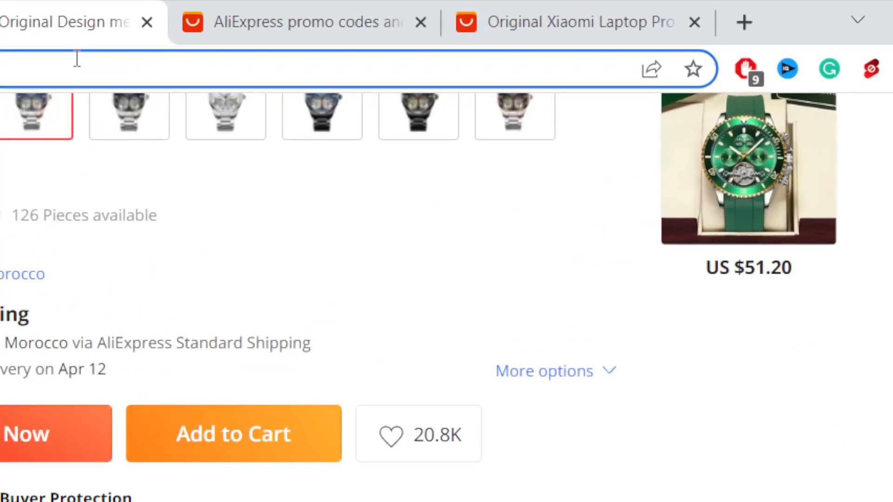
right_click(77, 63)
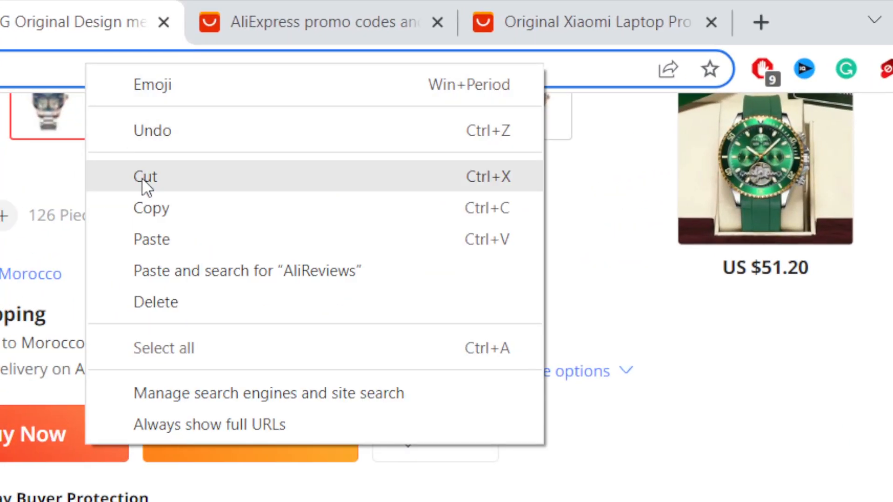
left_click(169, 211)
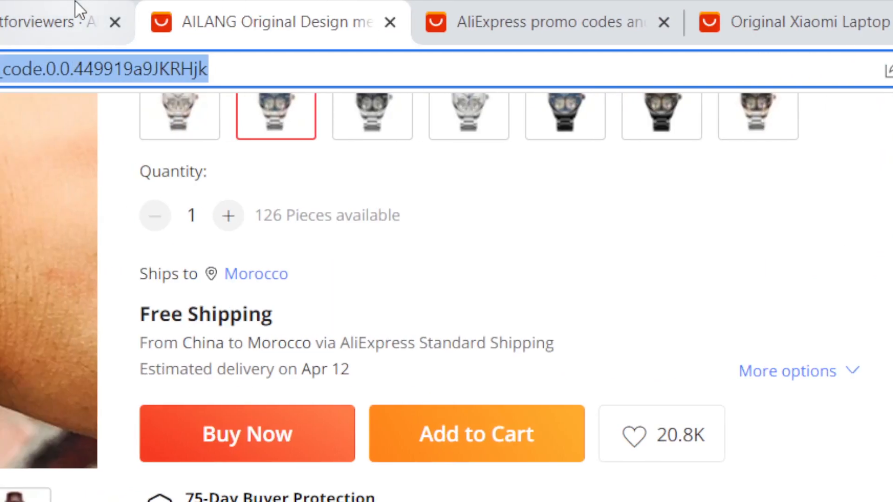
left_click(77, 8)
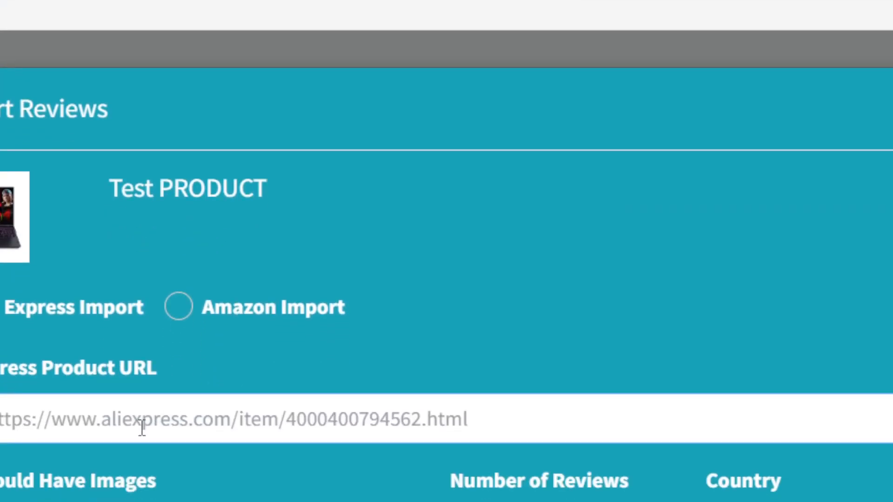
left_click(141, 426)
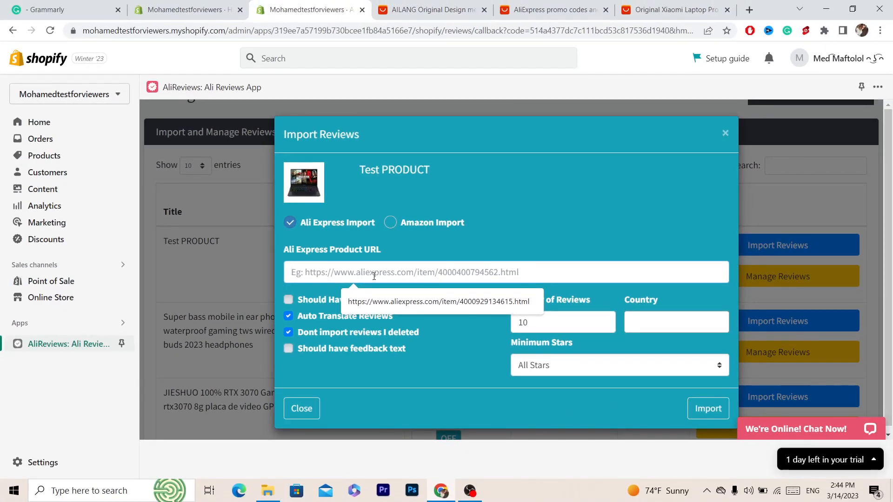
key("ctrl+v")
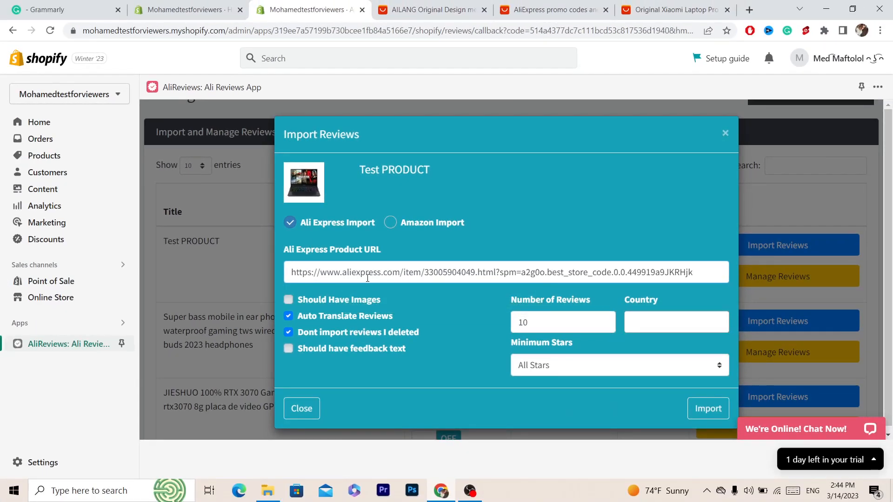
right_click(374, 278)
left_click(353, 266)
double_click(489, 272)
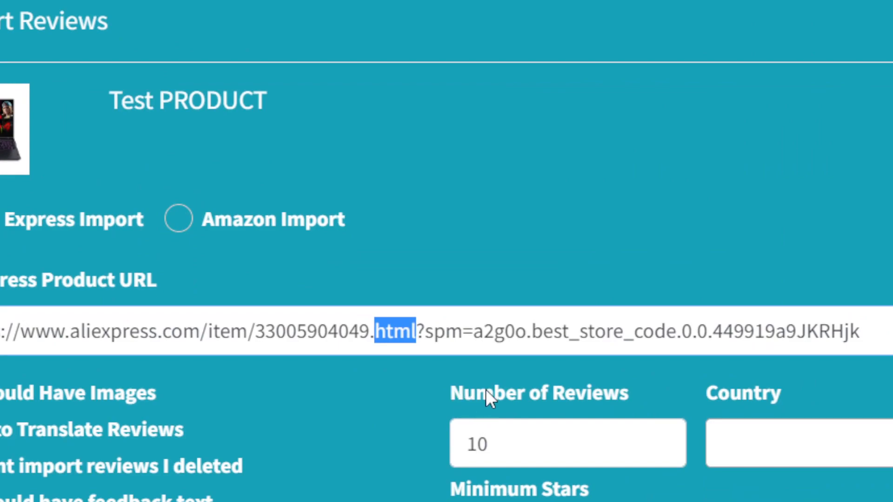
Set the number of reviews to 4 and the minimum stars to 4 Star, and start the review import.
double_click(522, 442)
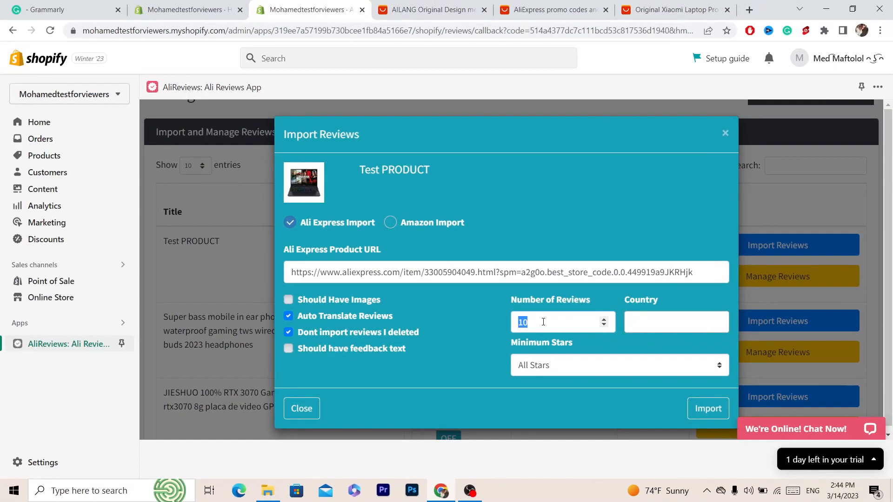
left_click(669, 321)
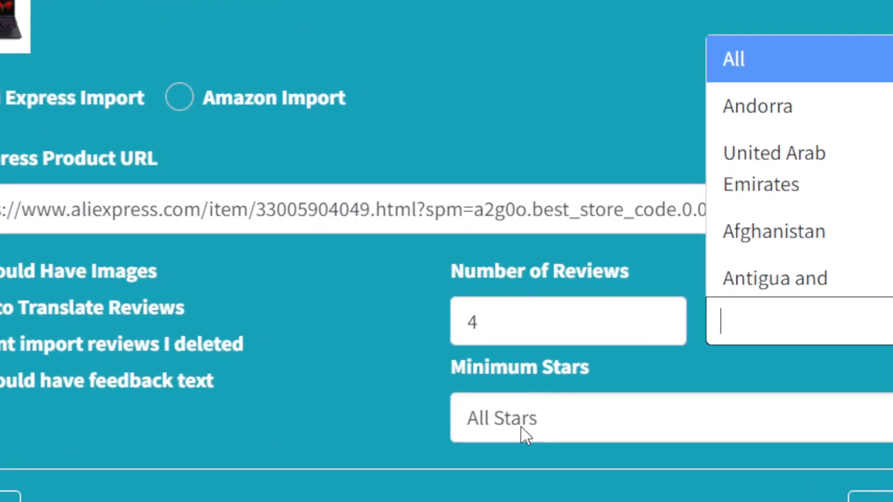
left_click(543, 368)
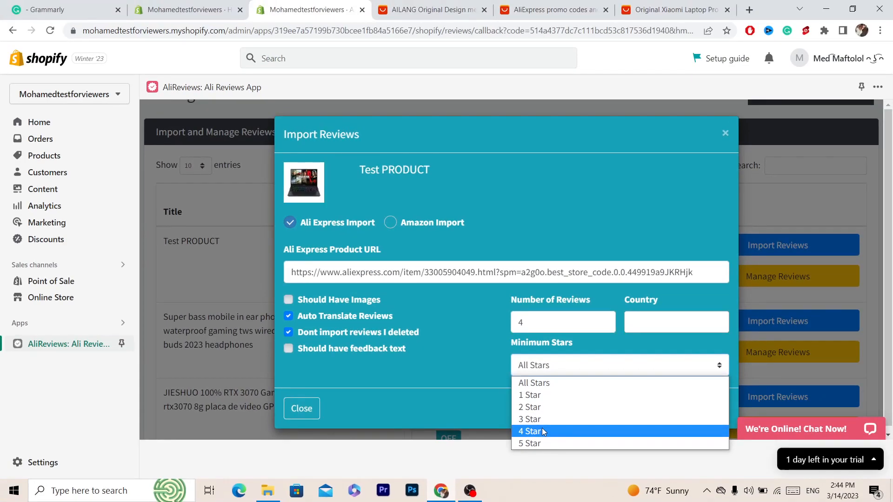
left_click(523, 434)
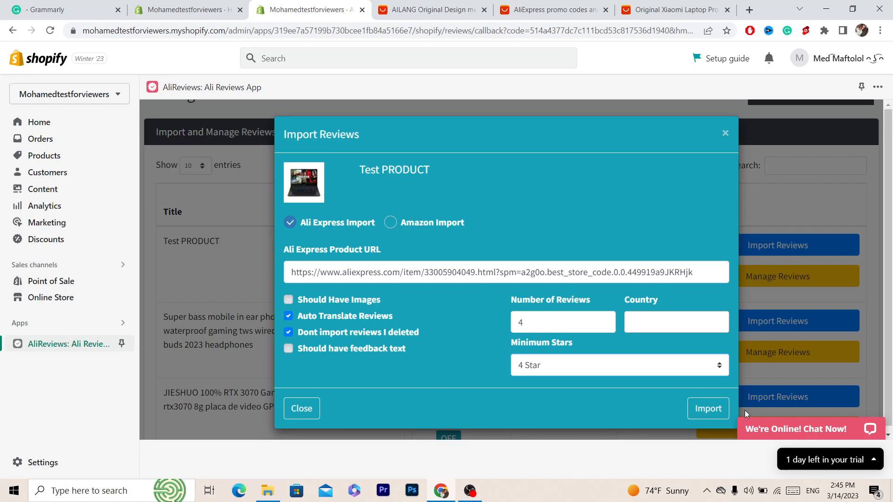
left_click(707, 408)
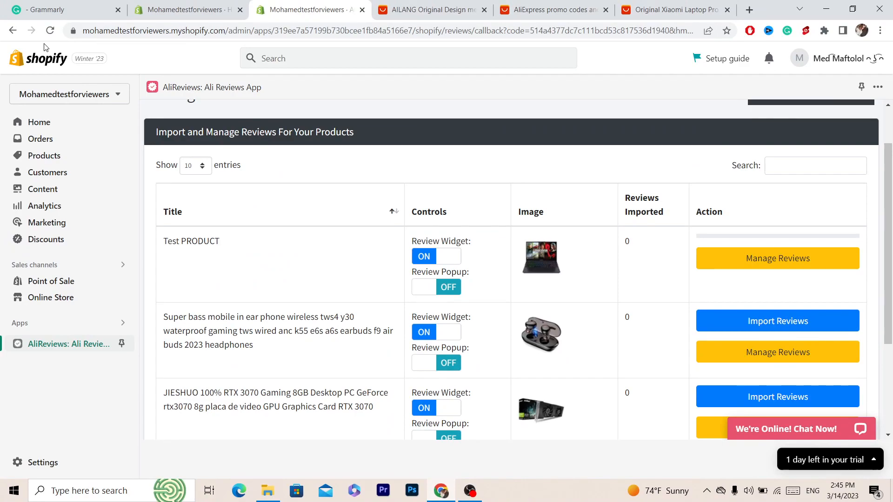
Reload the AliReviews app, collapse the trial notice, and check Test PRODUCT's imported review count in Manage Reviews.
left_click(50, 31)
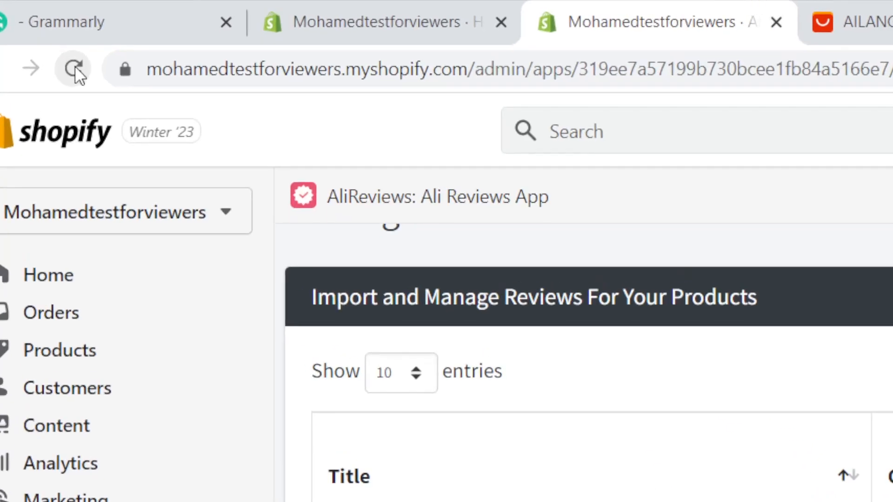
left_click(72, 67)
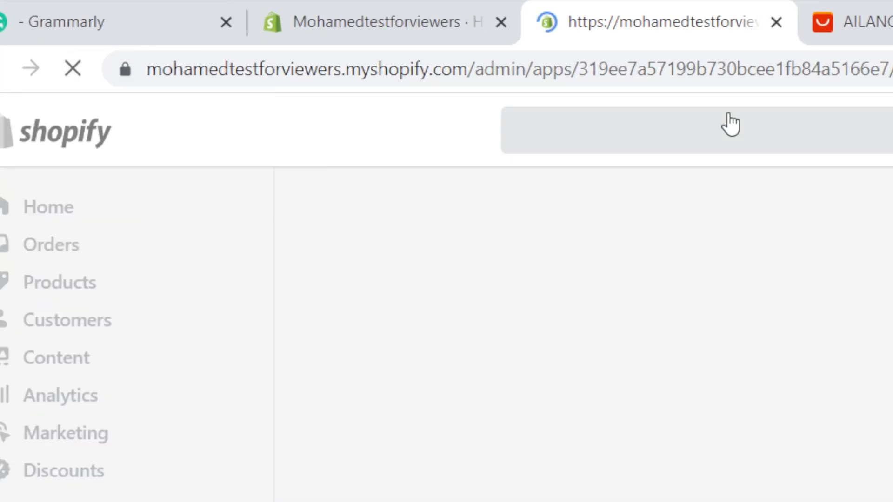
left_click(685, 66)
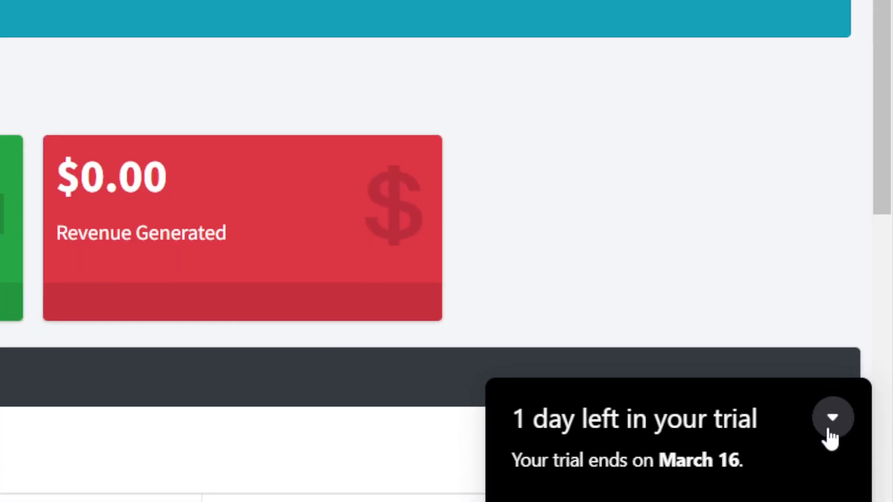
left_click(830, 422)
left_click_drag(892, 76, 892, 132)
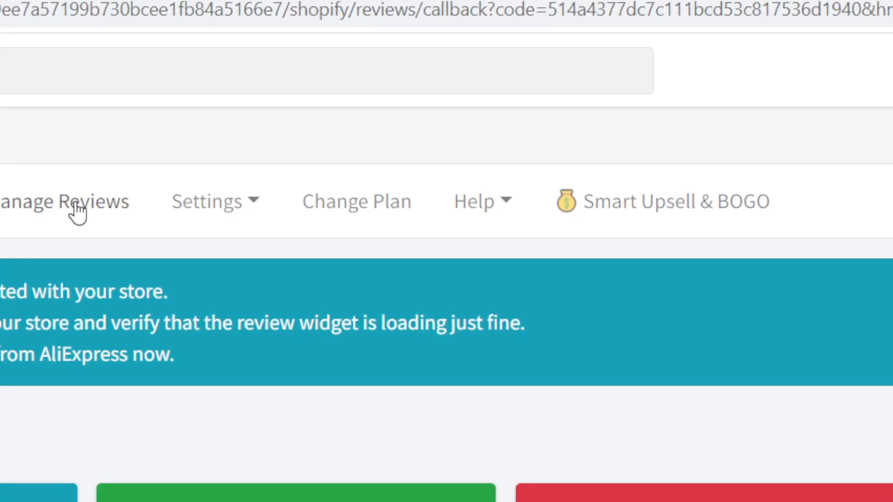
left_click(70, 201)
scroll(511, 372, "down", 3)
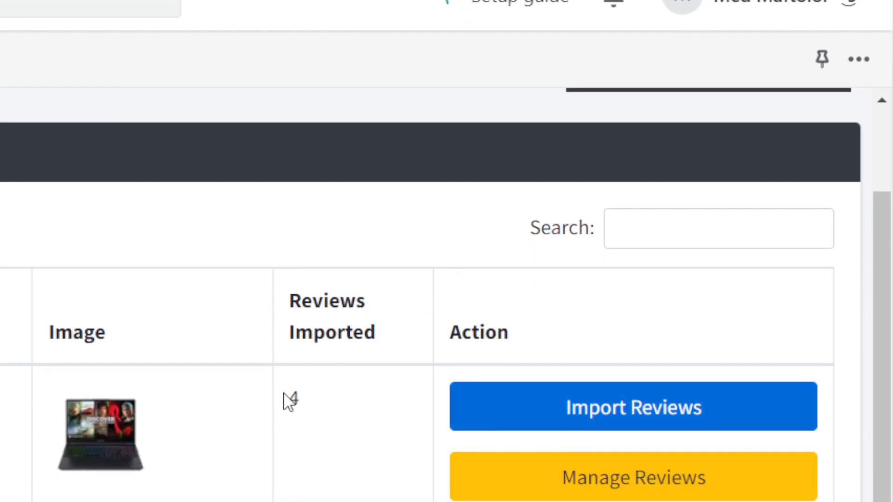
double_click(293, 398)
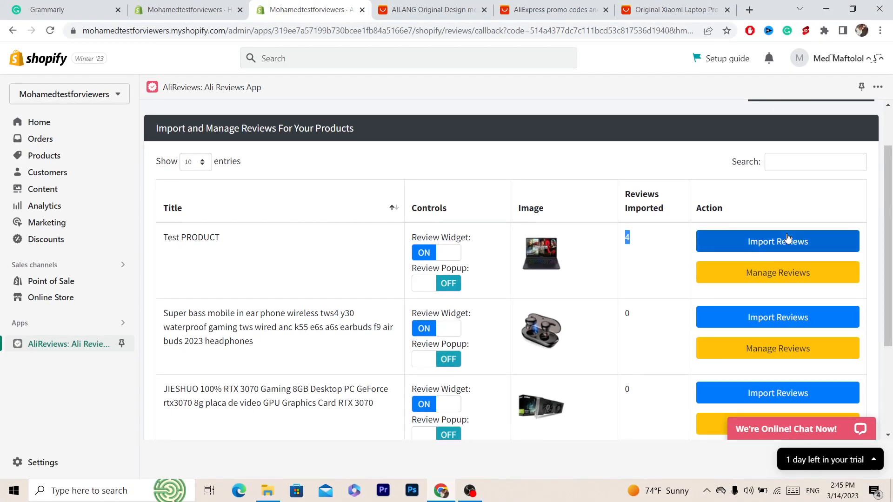
Start another AliExpress review import for Test PRODUCT with 5 as the number of reviews and 5 Star as the minimum stars.
left_click(788, 239)
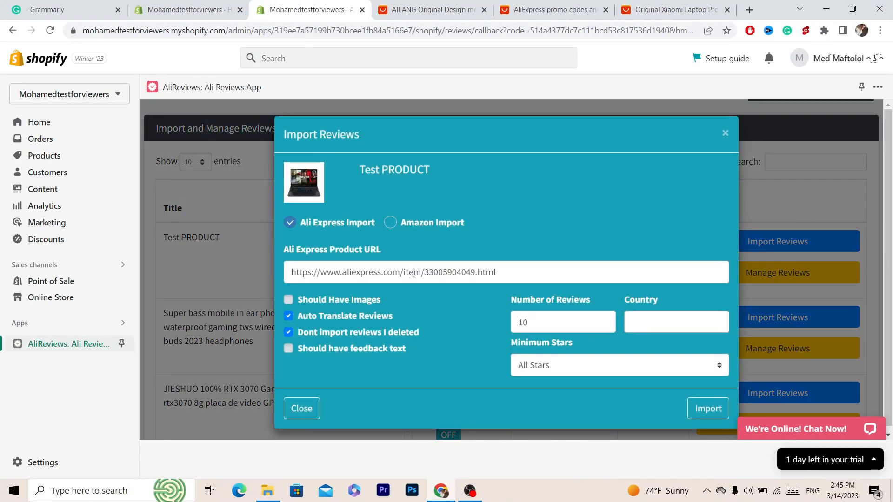
triple_click(413, 274)
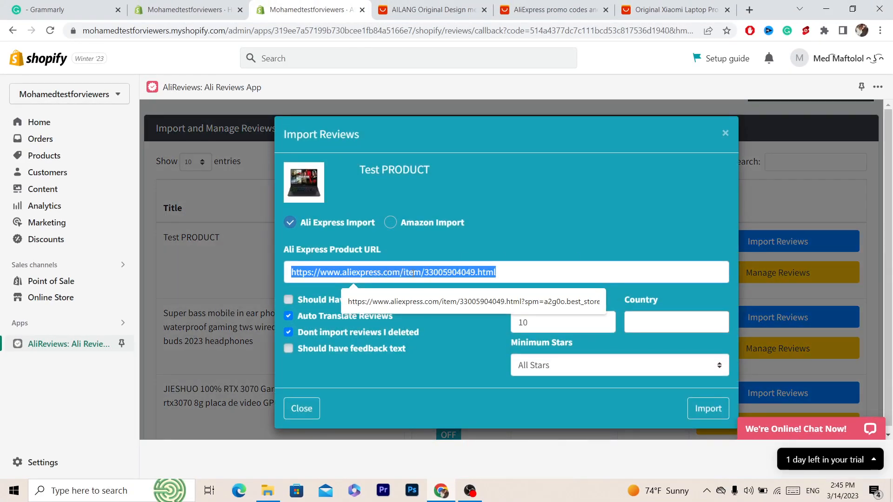
left_click(504, 227)
left_click(548, 232)
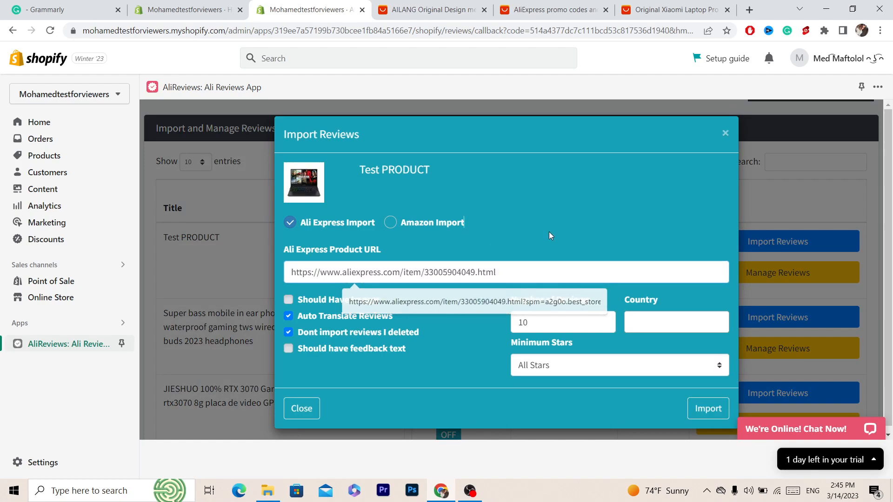
double_click(549, 315)
type("5")
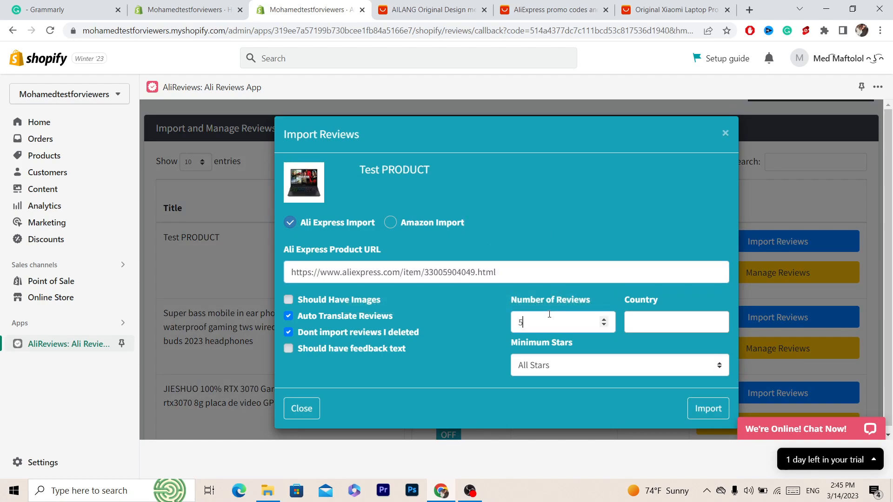
left_click(543, 365)
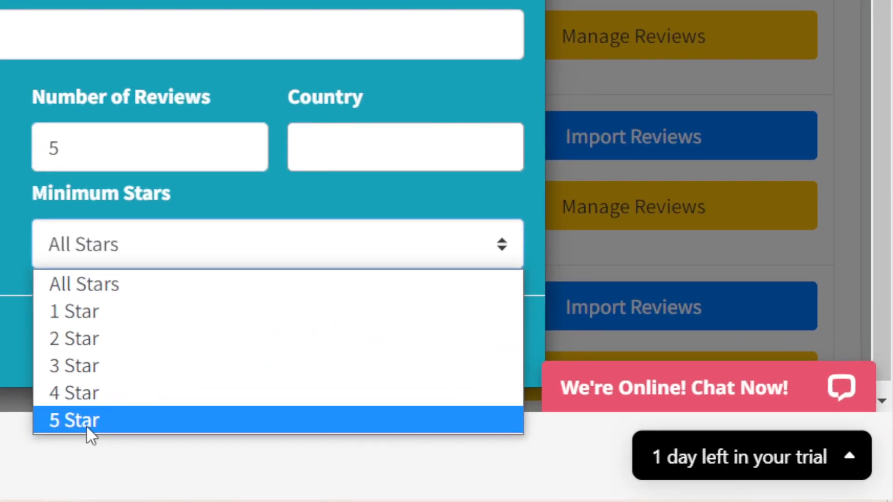
left_click(534, 444)
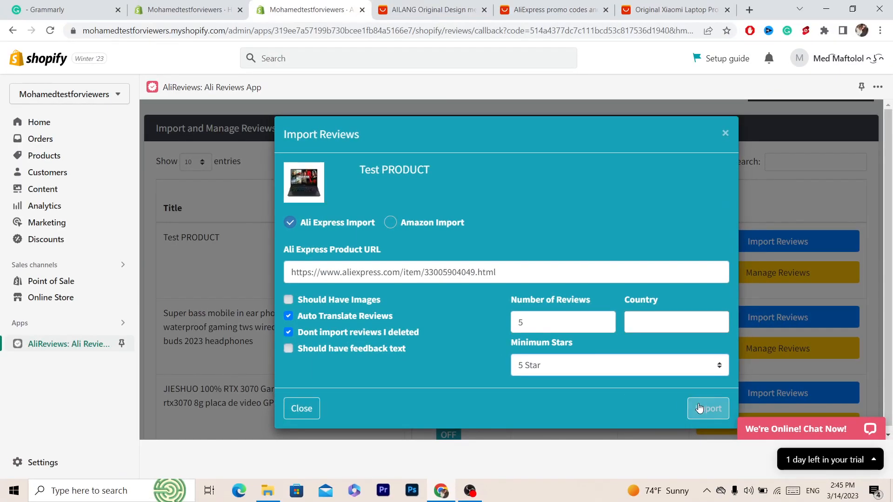
left_click(494, 426)
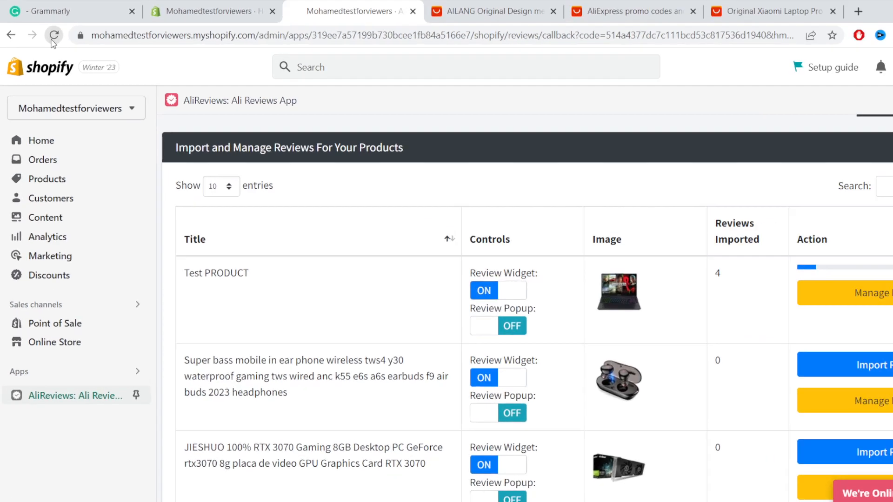
Reload the app twice, returning to Manage Reviews each time to recheck the import progress of Test PRODUCT.
left_click(50, 30)
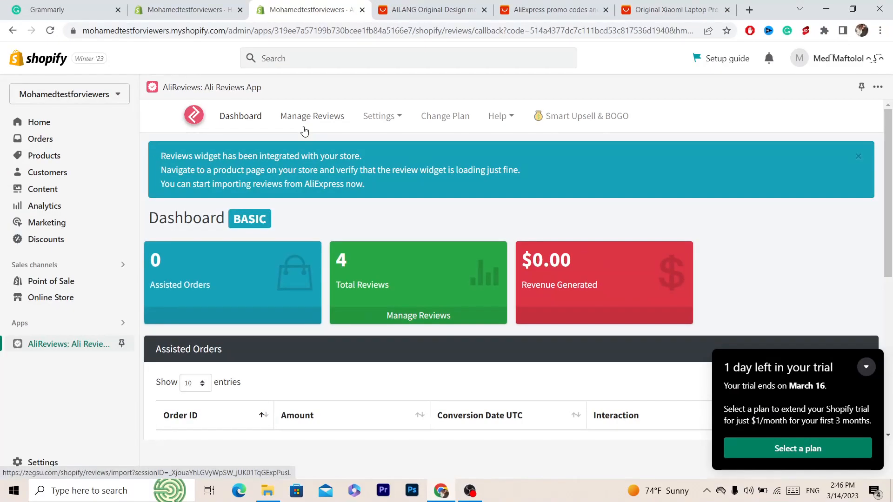
left_click(304, 131)
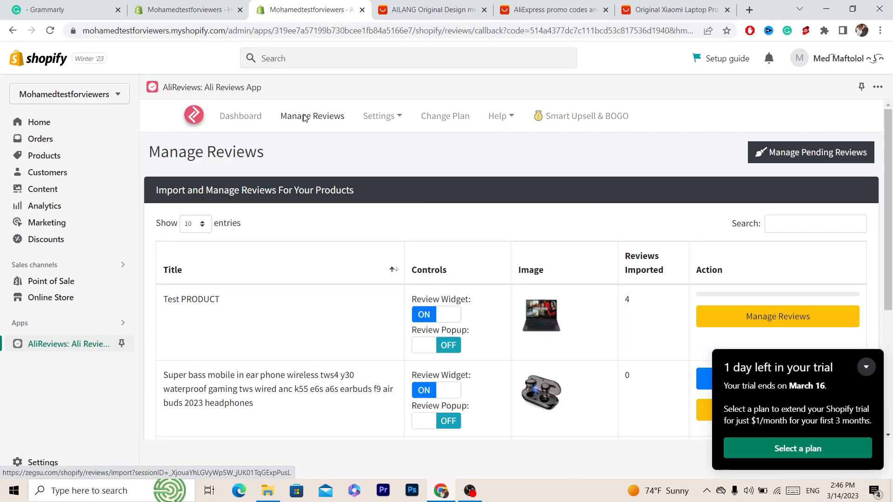
left_click_drag(890, 117, 891, 168)
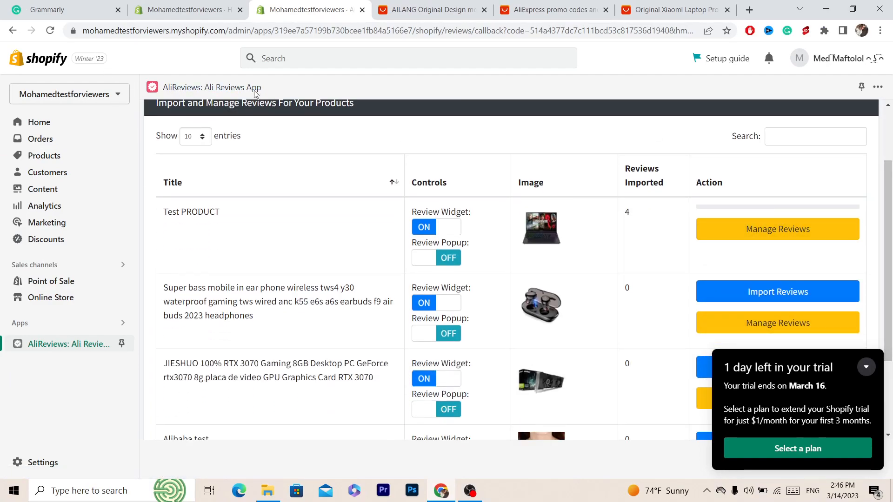
left_click(50, 30)
left_click(333, 36)
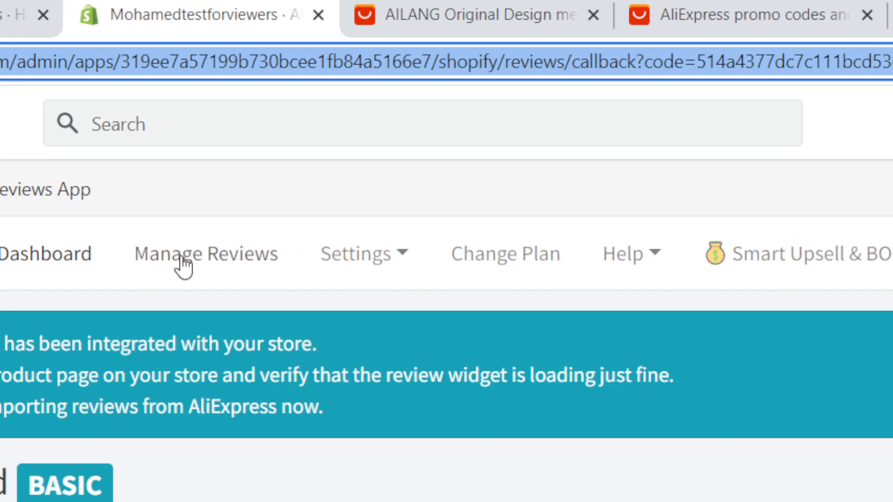
left_click(181, 255)
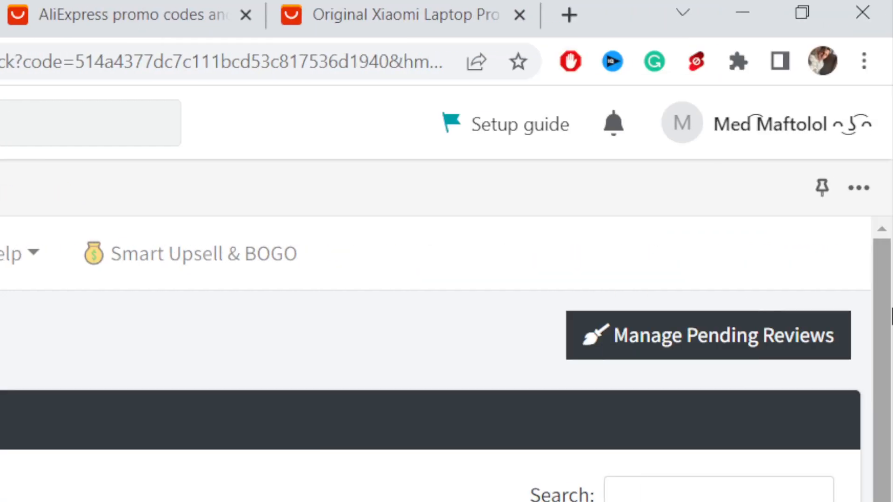
scroll(697, 418, "down", 3)
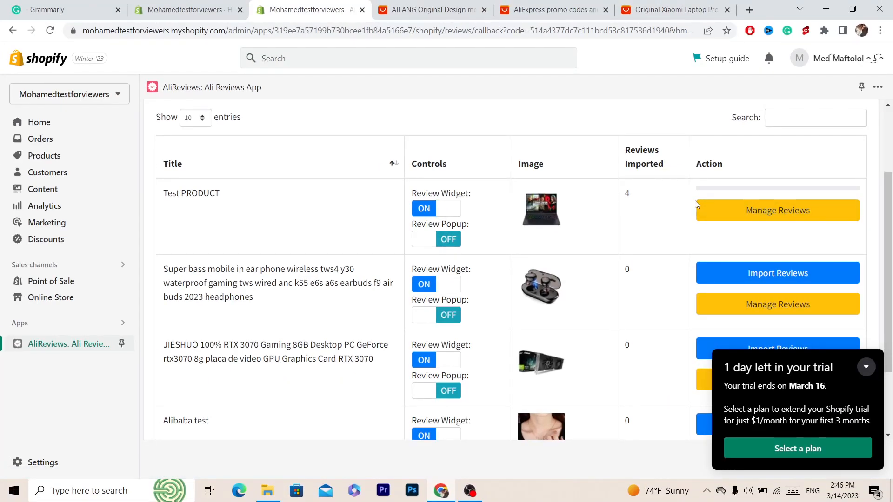
Fill in the Super bass earphone's import form with AliExpress item URL 4000929134615.html, 3 reviews and a 3 Star minimum.
left_click(792, 276)
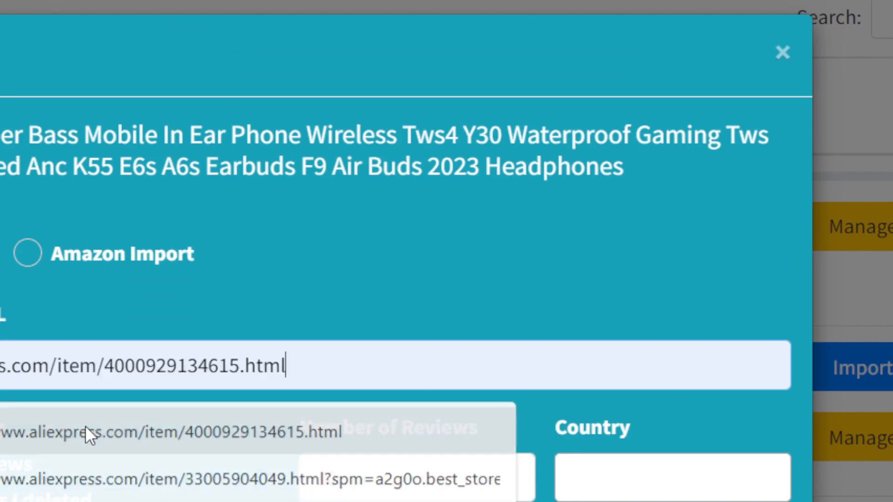
left_click(85, 500)
double_click(360, 424)
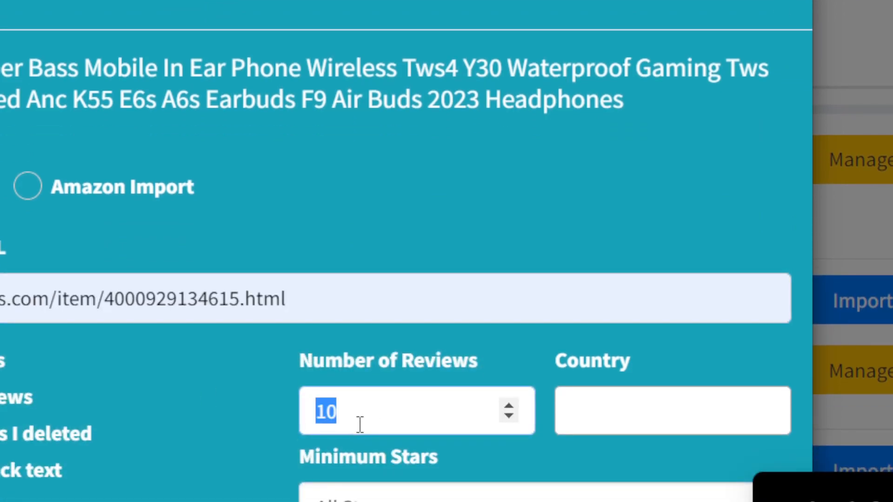
type("3")
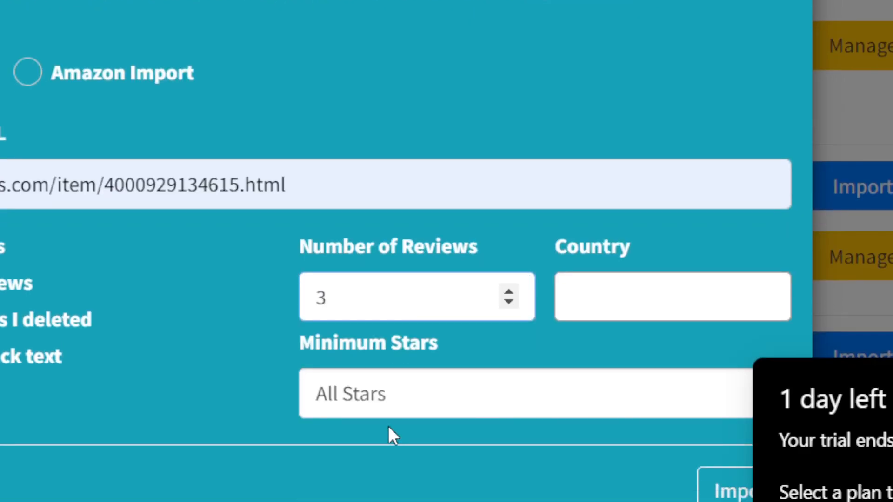
left_click(369, 403)
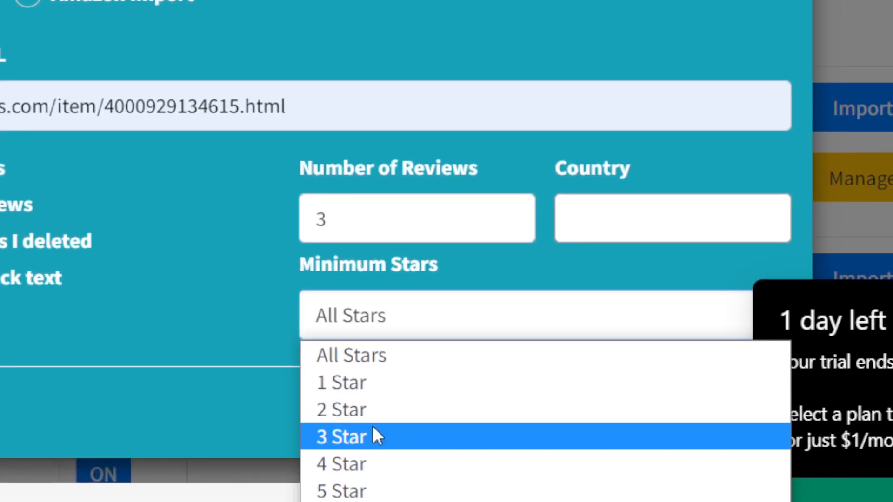
left_click(372, 436)
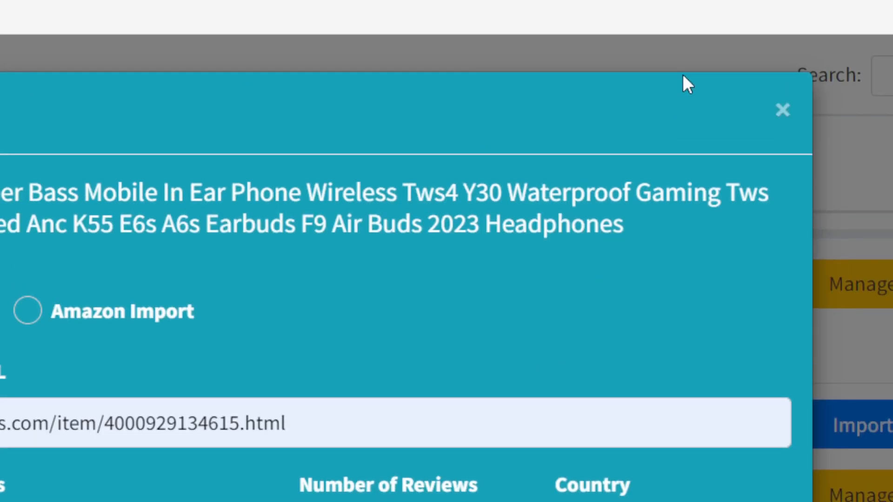